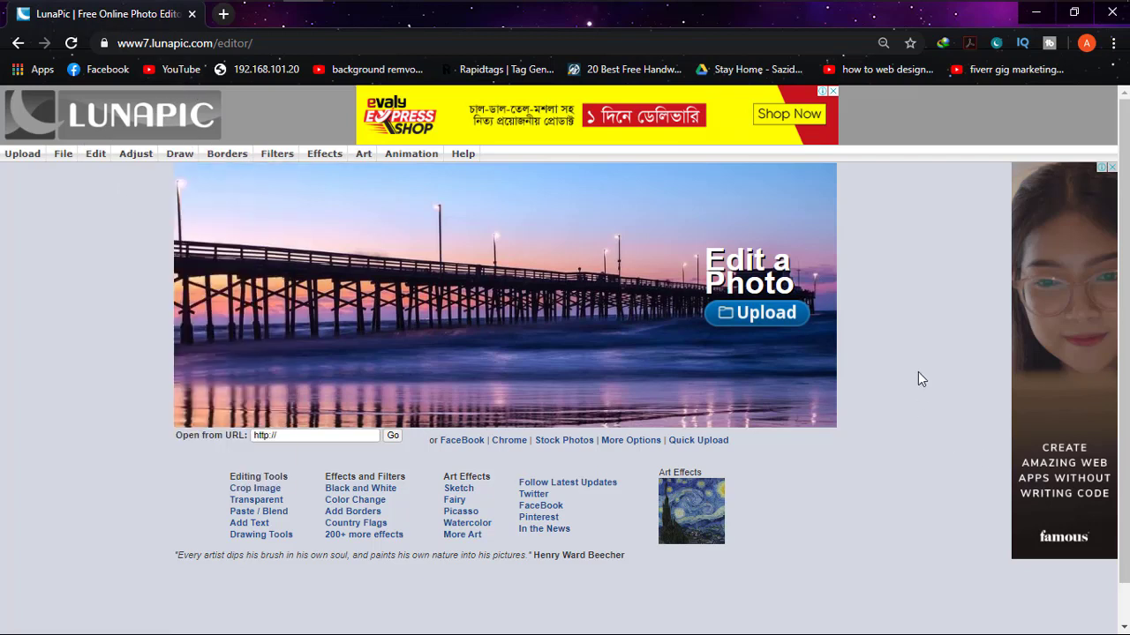
- Open LunaPic's upload chooser and pick butterfly-4884618_640.jpg in Downloads, bringing up its context menu
left_click(787, 324)
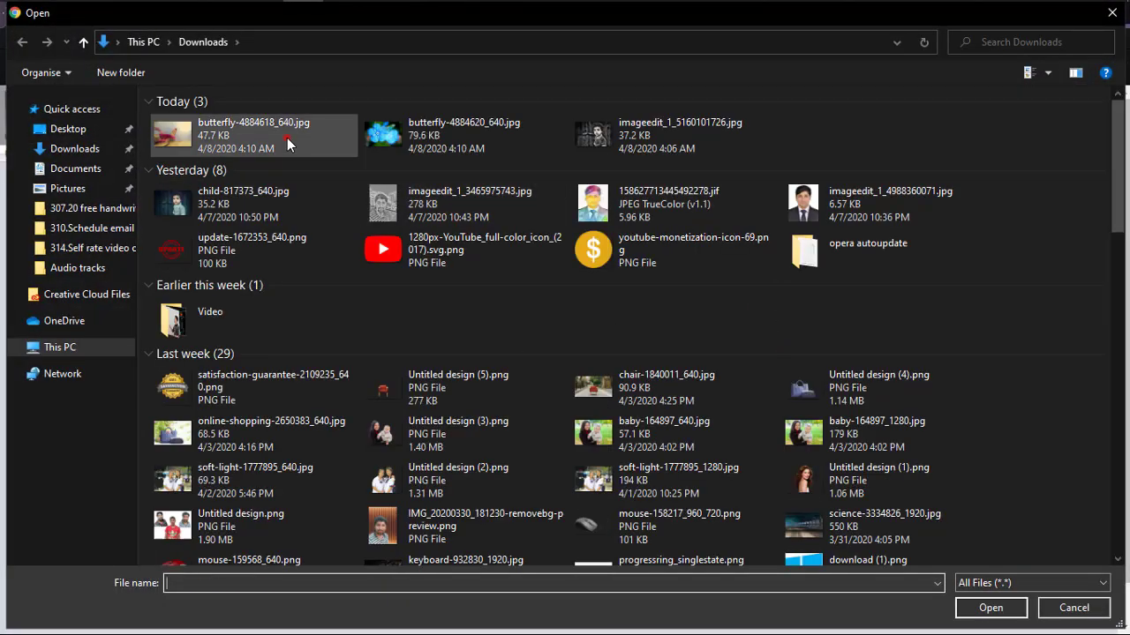
left_click(286, 137)
left_click(397, 136)
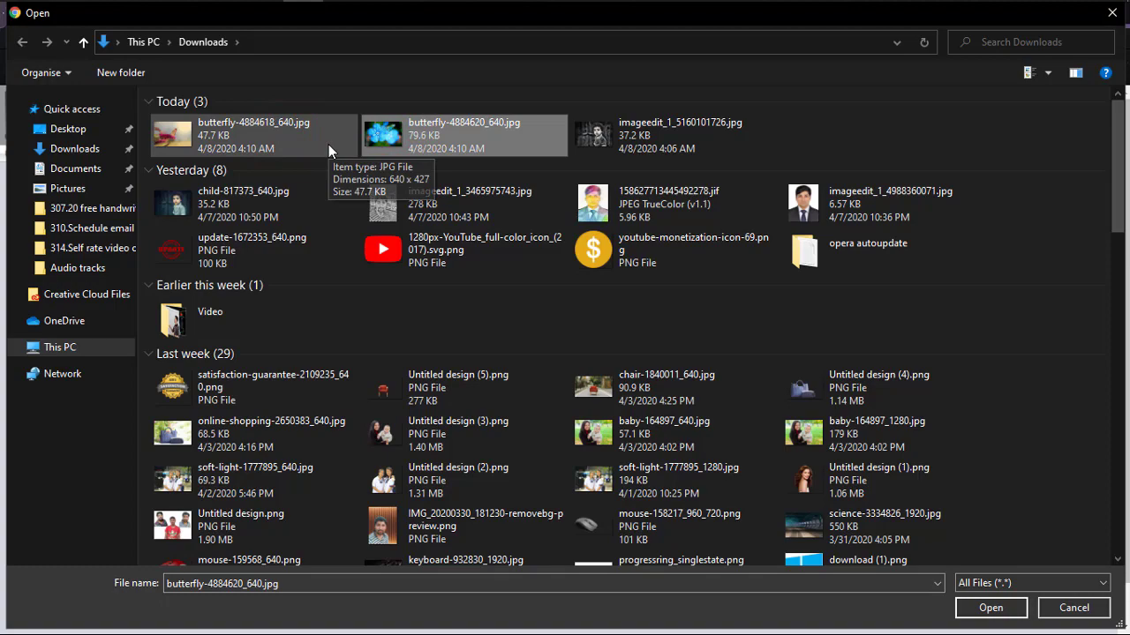
left_click(328, 143)
right_click(328, 143)
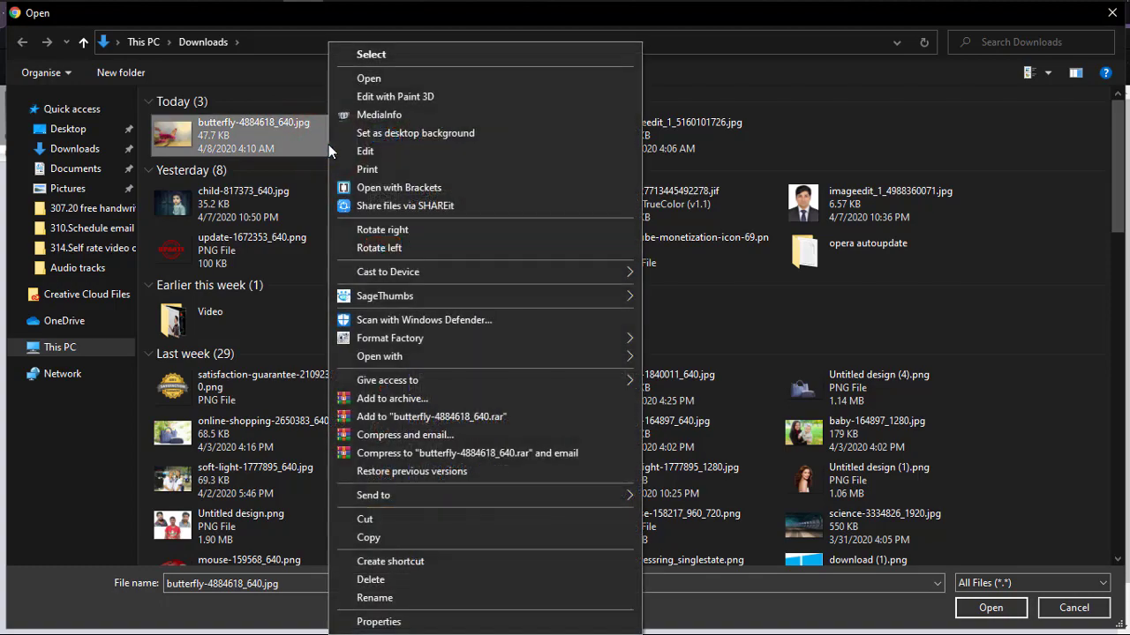
- Preview the pink-flower butterfly in Pictureflect Photo Viewer, flipping to the blue-flower photo and back
left_click(388, 83)
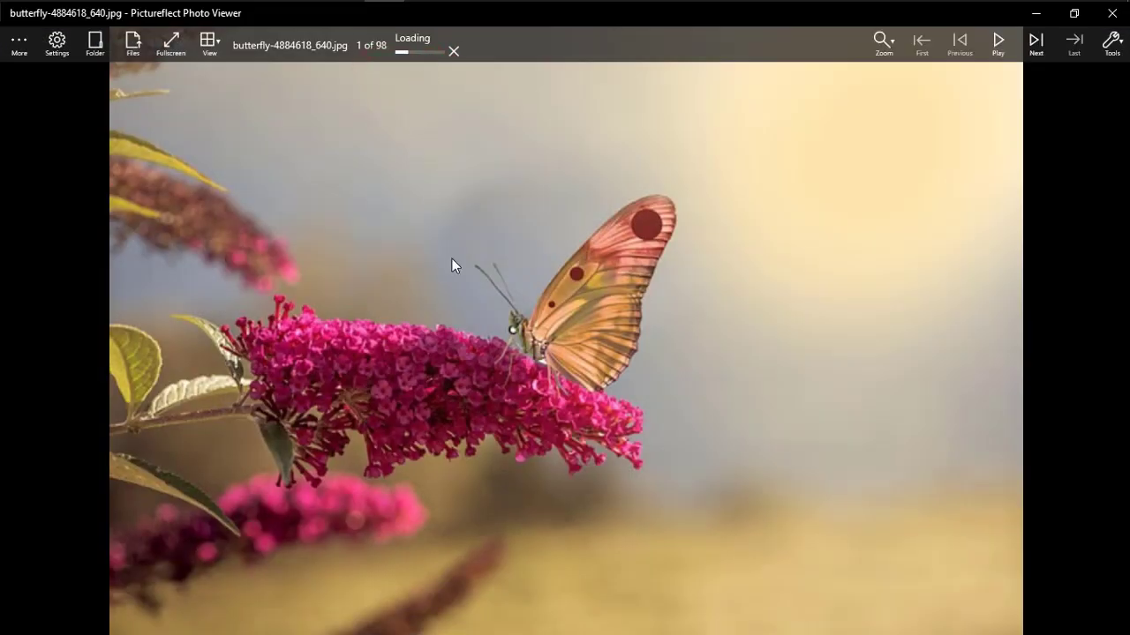
key("Right")
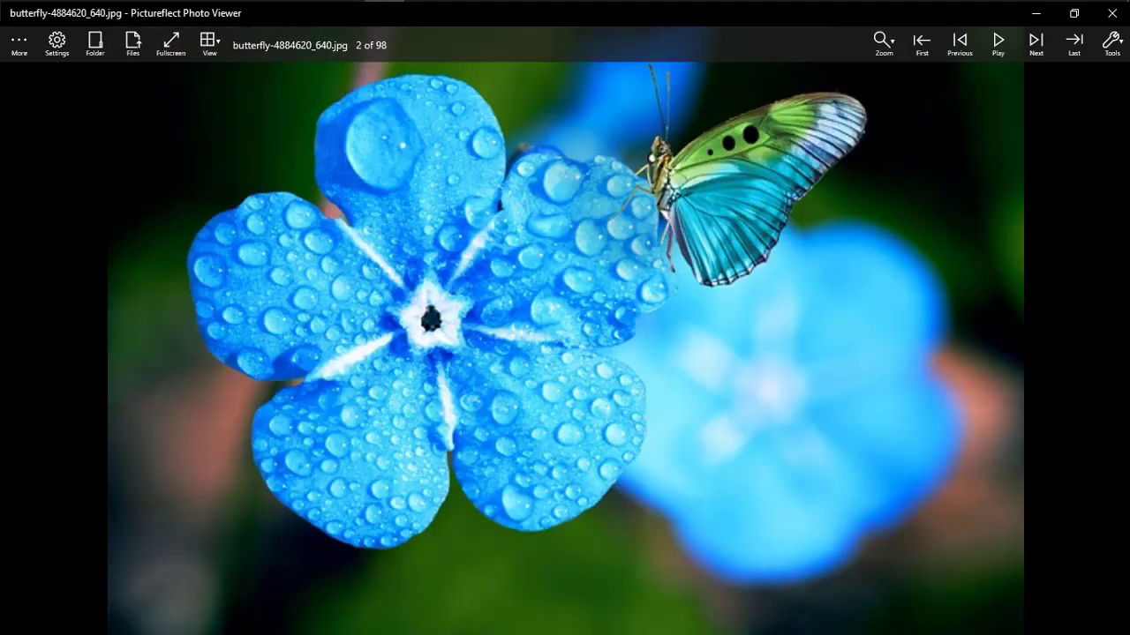
key("Left")
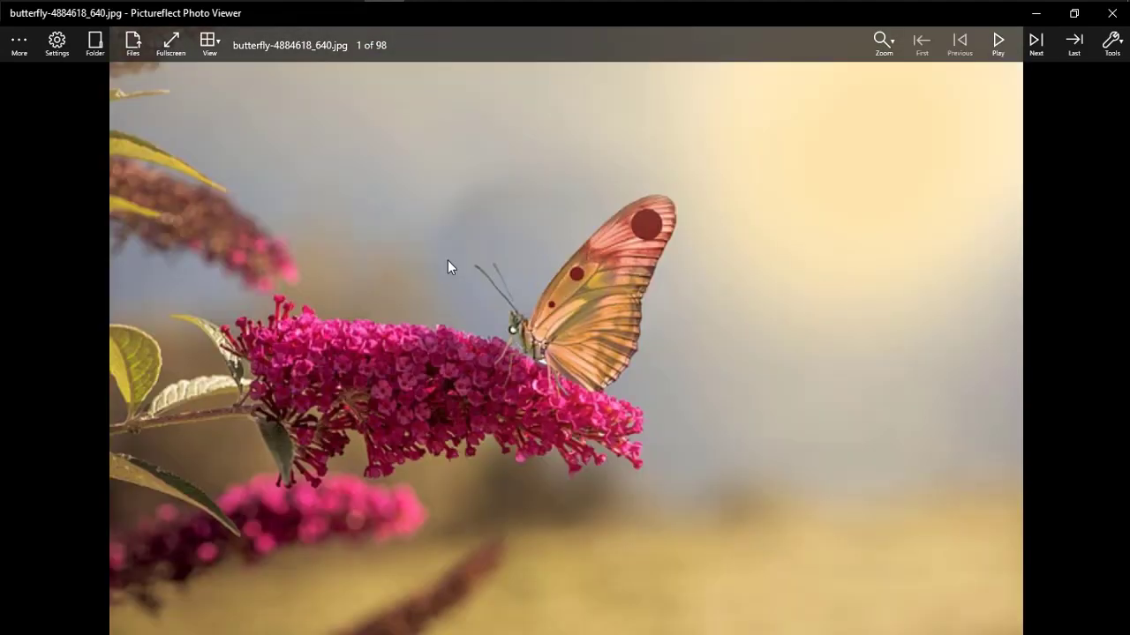
- Close the preview and upload butterfly-4884618_640.jpg into the LunaPic editor
left_click(1110, 12)
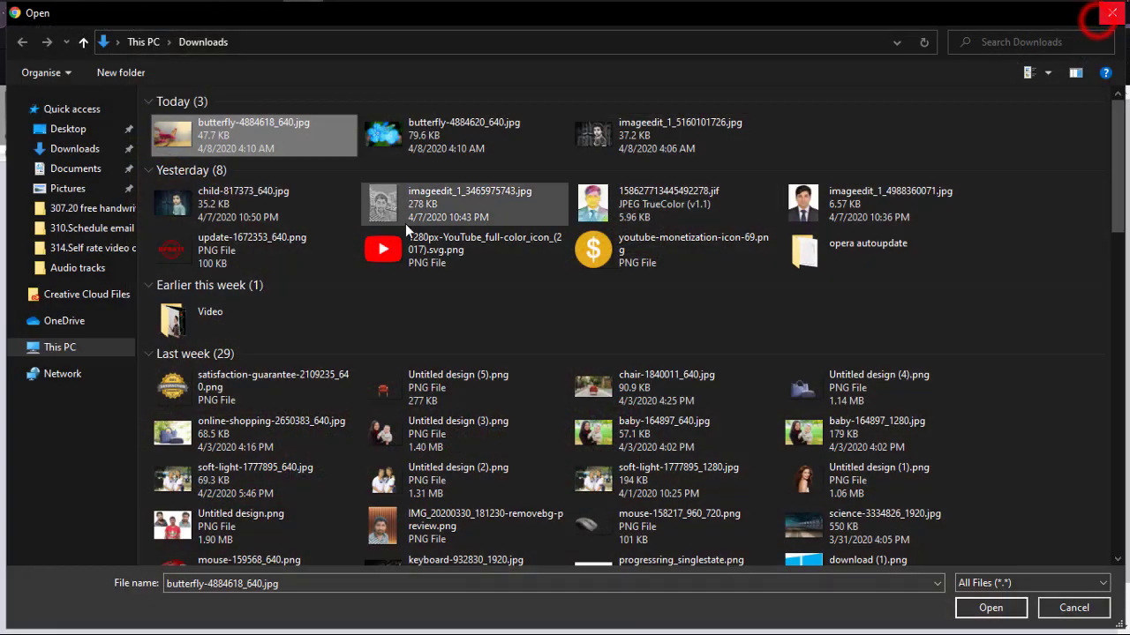
double_click(267, 144)
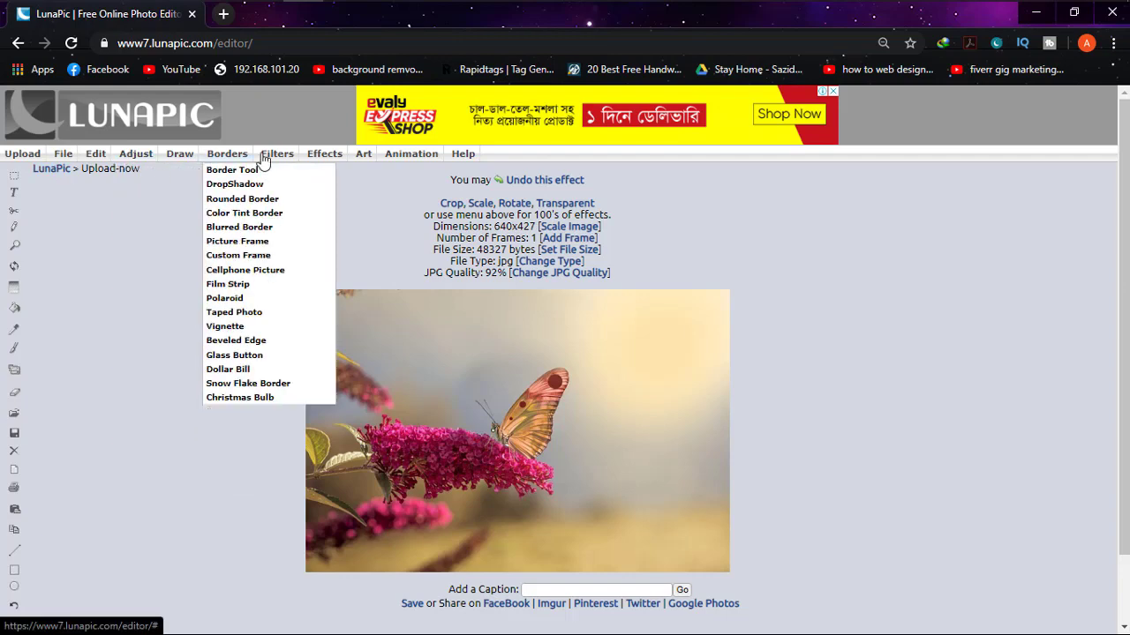
- Apply the Filters > Black and White effect to the pink-flower butterfly photo
left_click(168, 285)
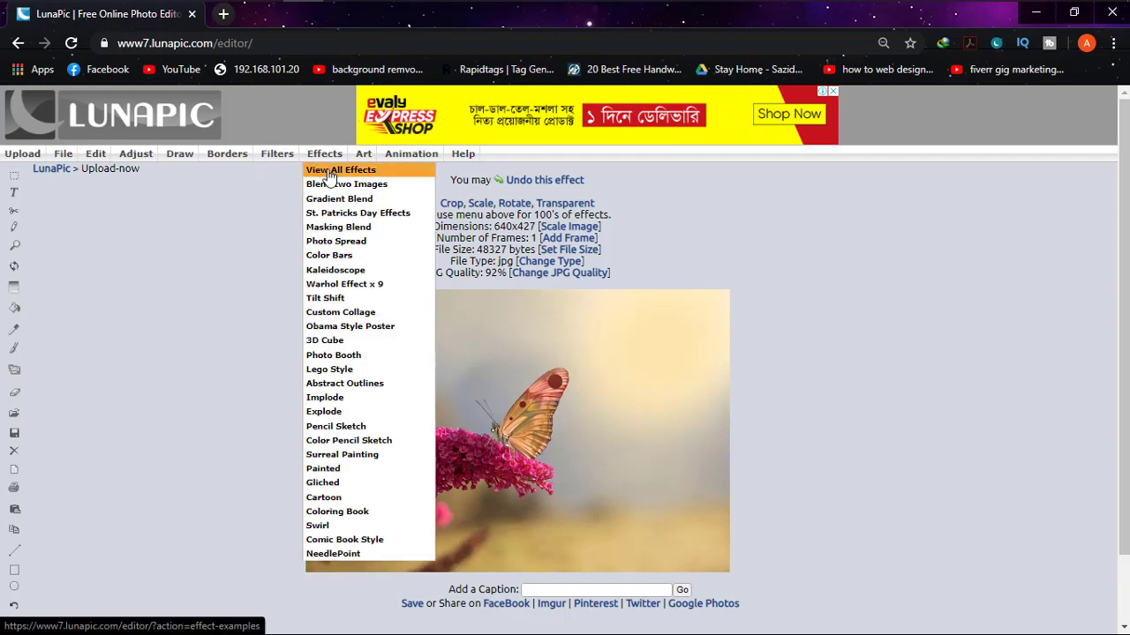
mouse_move(277, 154)
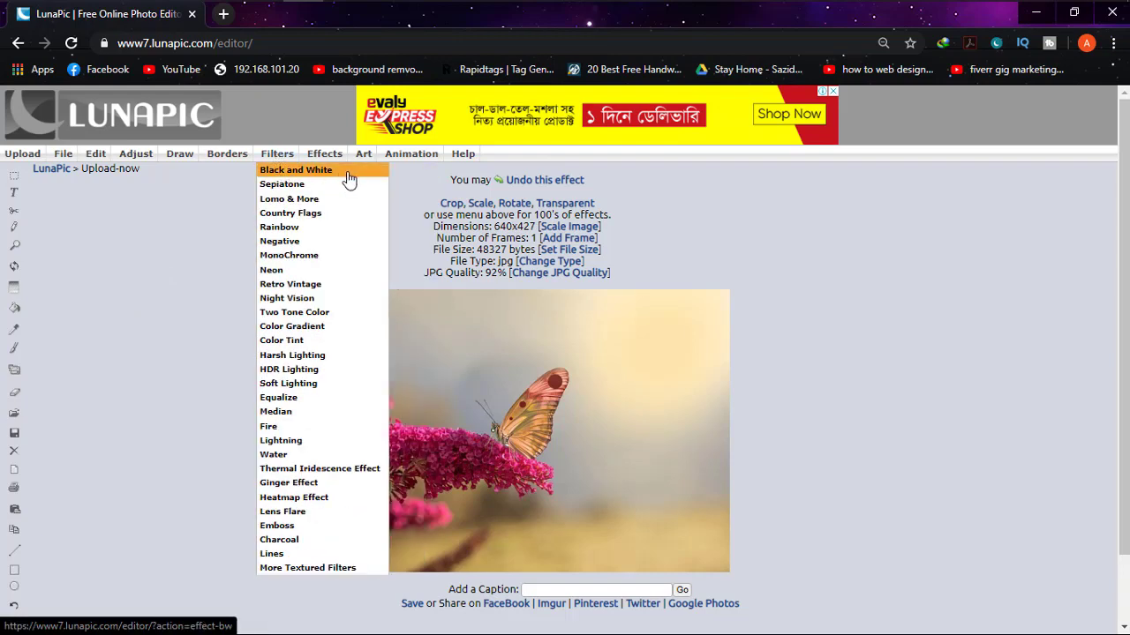
left_click(349, 177)
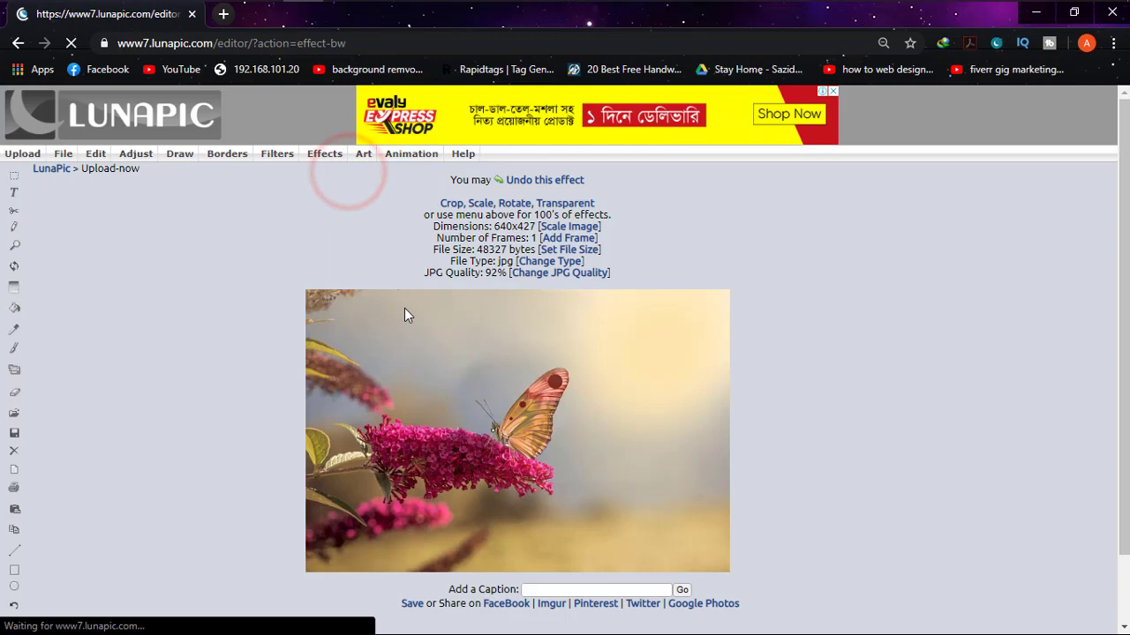
scroll(688, 421, "down", 2)
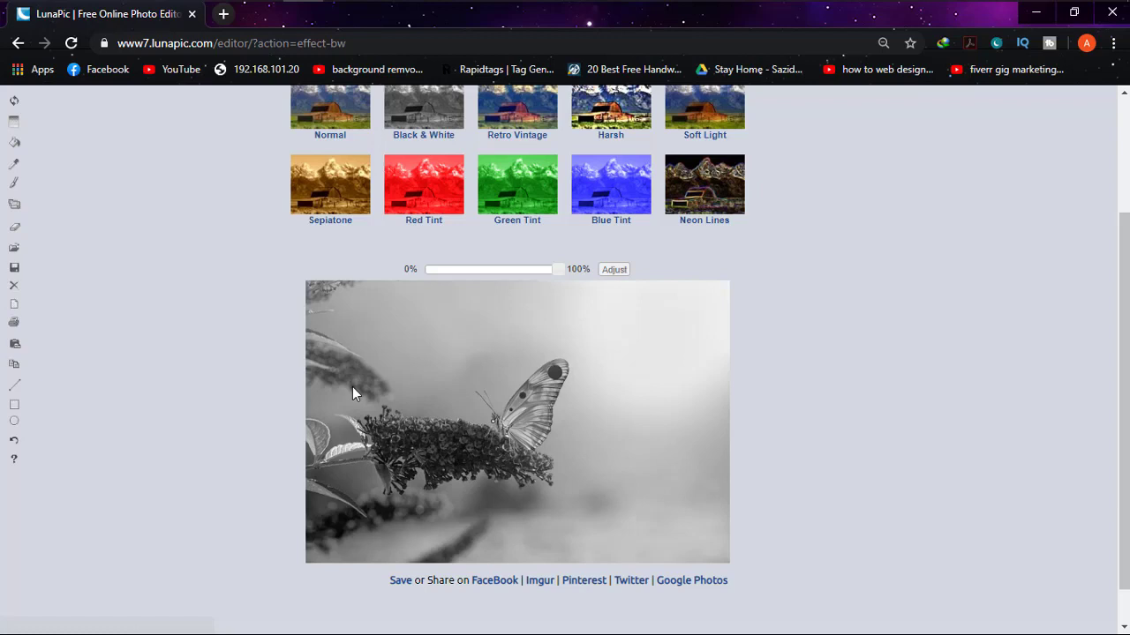
scroll(352, 388, "up", 1)
scroll(352, 388, "down", 1)
scroll(354, 383, "up", 1)
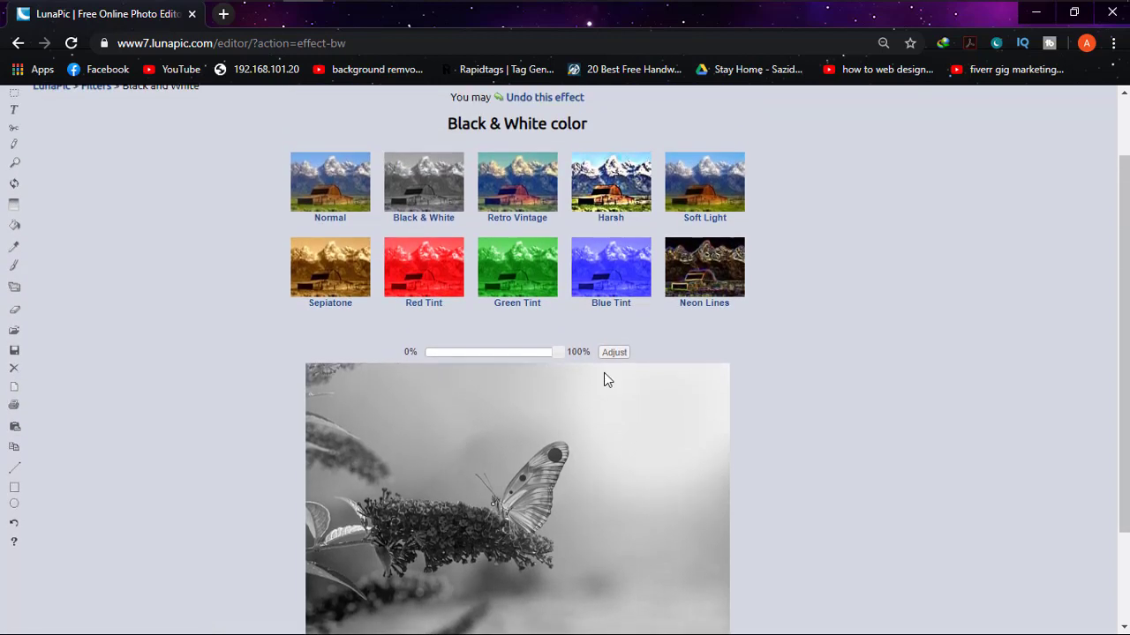
mouse_move(495, 356)
left_mouse_down()
mouse_move(533, 357)
mouse_move(494, 364)
left_mouse_up()
- Try the Red Tint and then Blue Tint presets on the butterfly photo
left_click(446, 269)
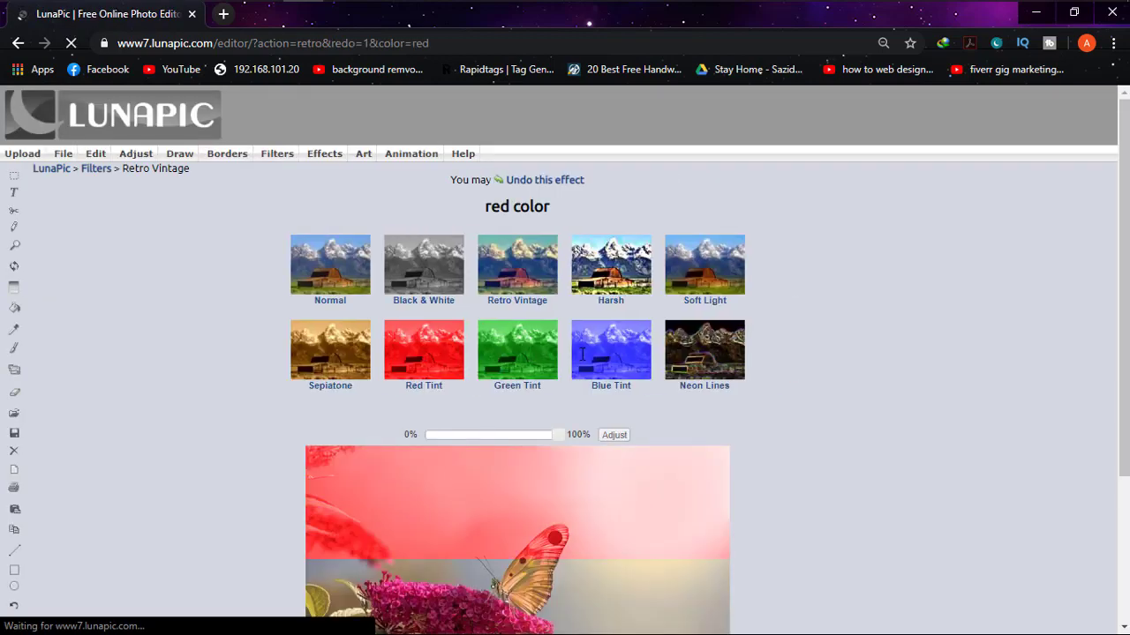
scroll(581, 357, "down", 3)
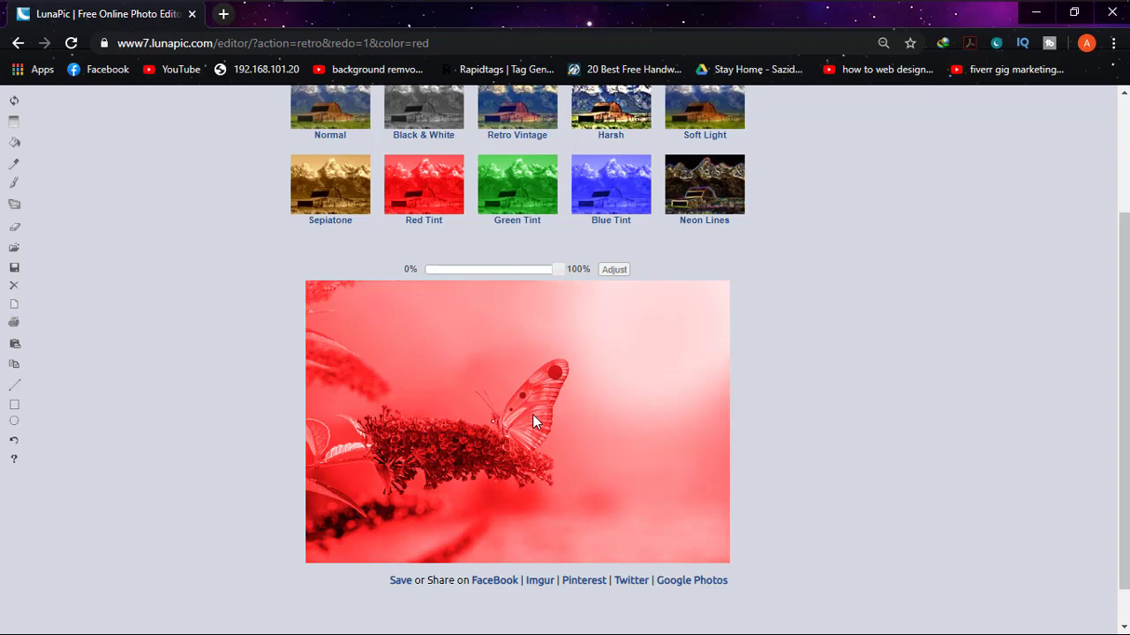
scroll(533, 415, "up", 1)
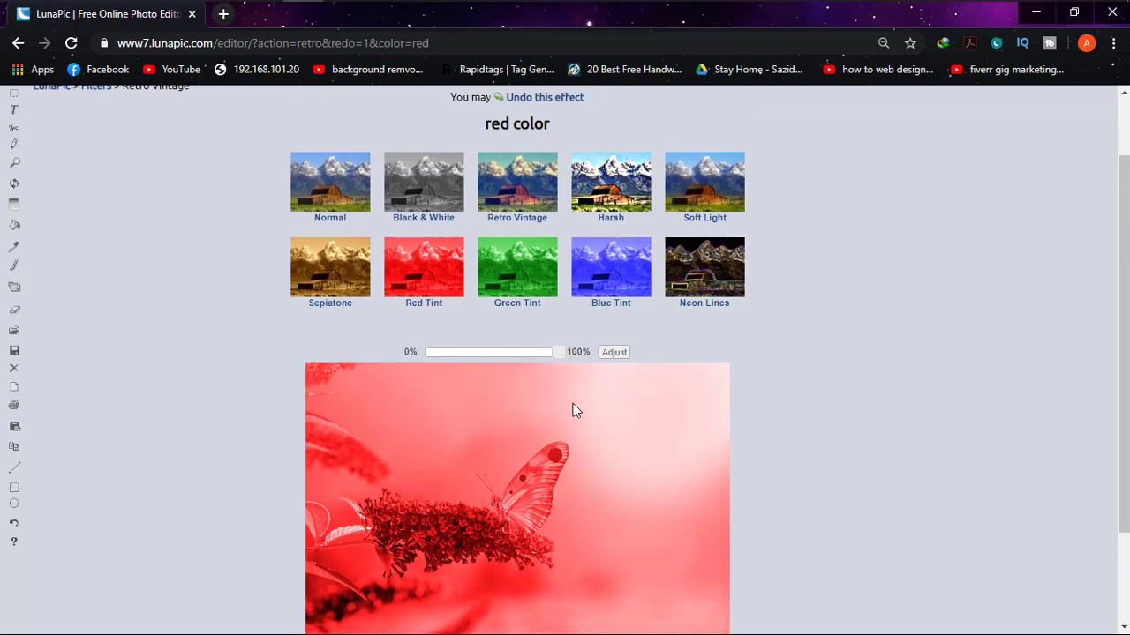
left_click(627, 275)
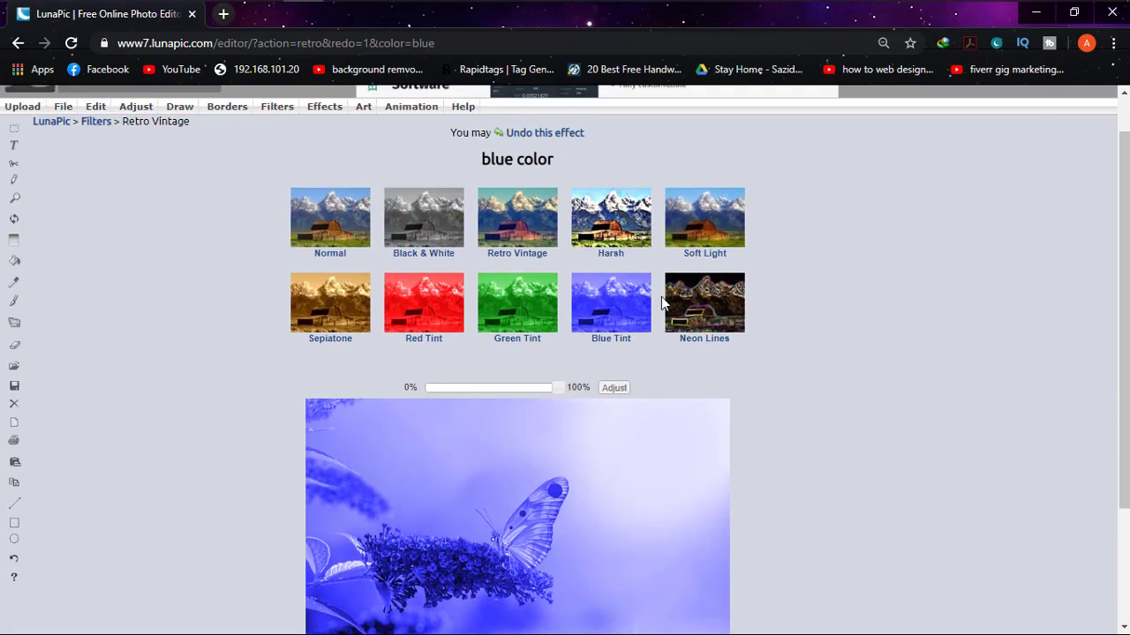
- Try the Neon Lines preset, then switch the photo back to Black & White
left_click(717, 322)
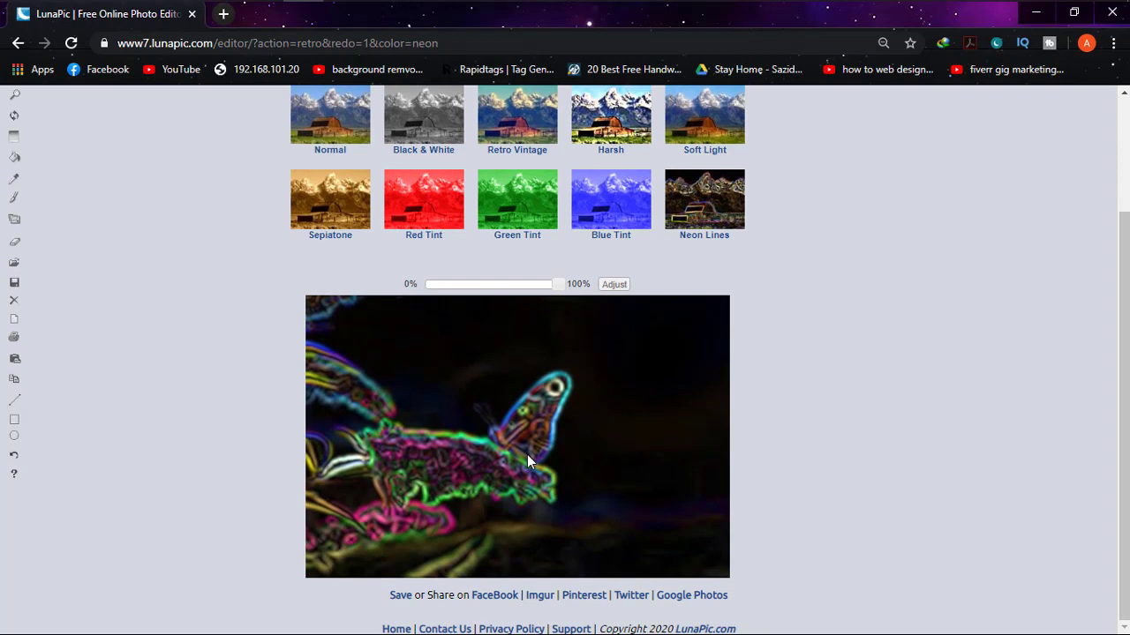
scroll(527, 455, "up", 1)
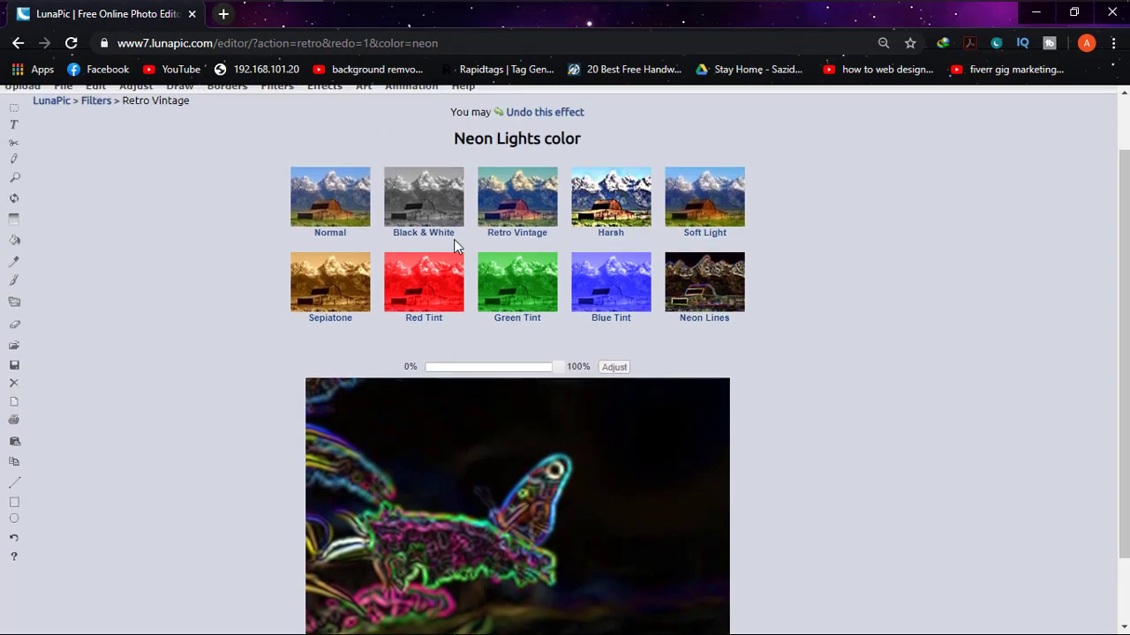
left_click(415, 217)
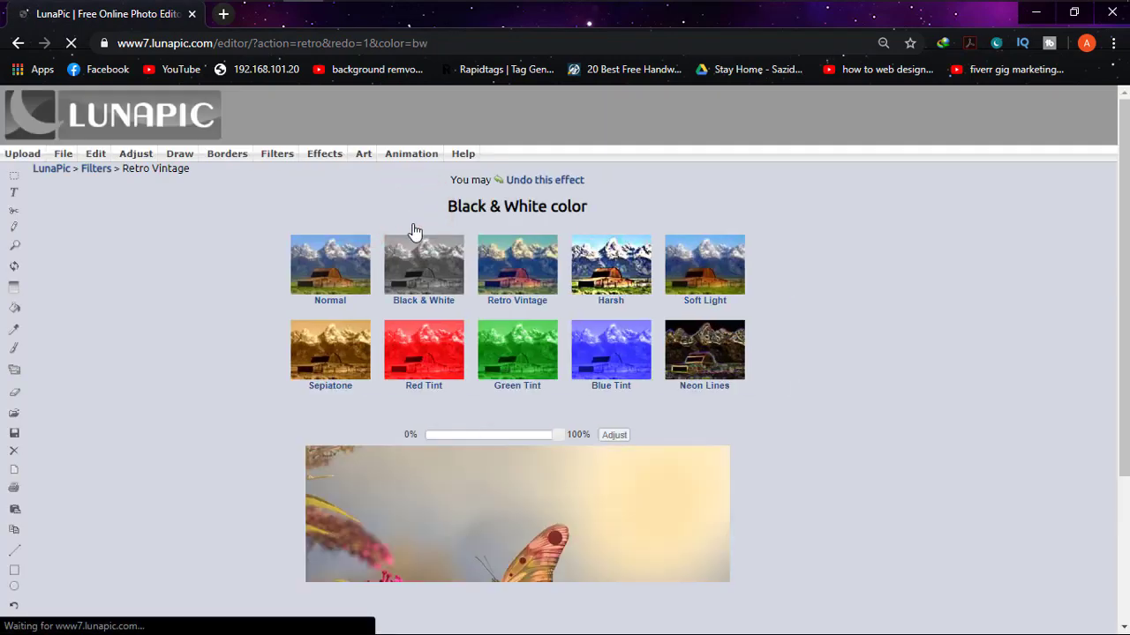
- Save the black-and-white butterfly as a JPG and confirm imageedit_4_2824844444.jpg in downloads
scroll(412, 278, "up", 1)
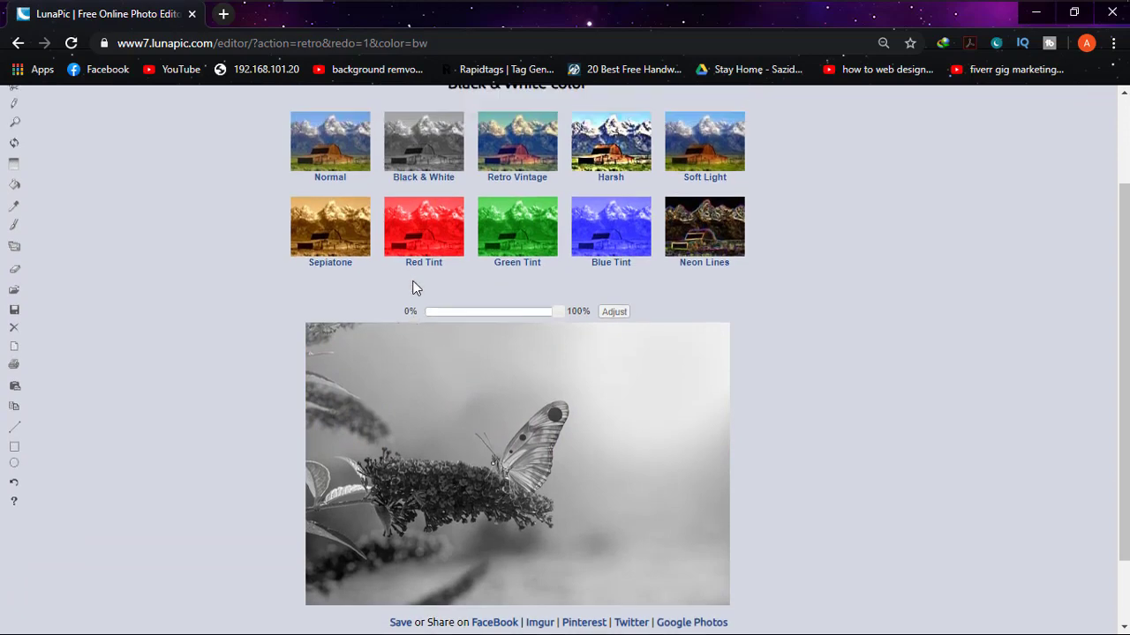
scroll(415, 287, "up", 1)
scroll(415, 287, "down", 1)
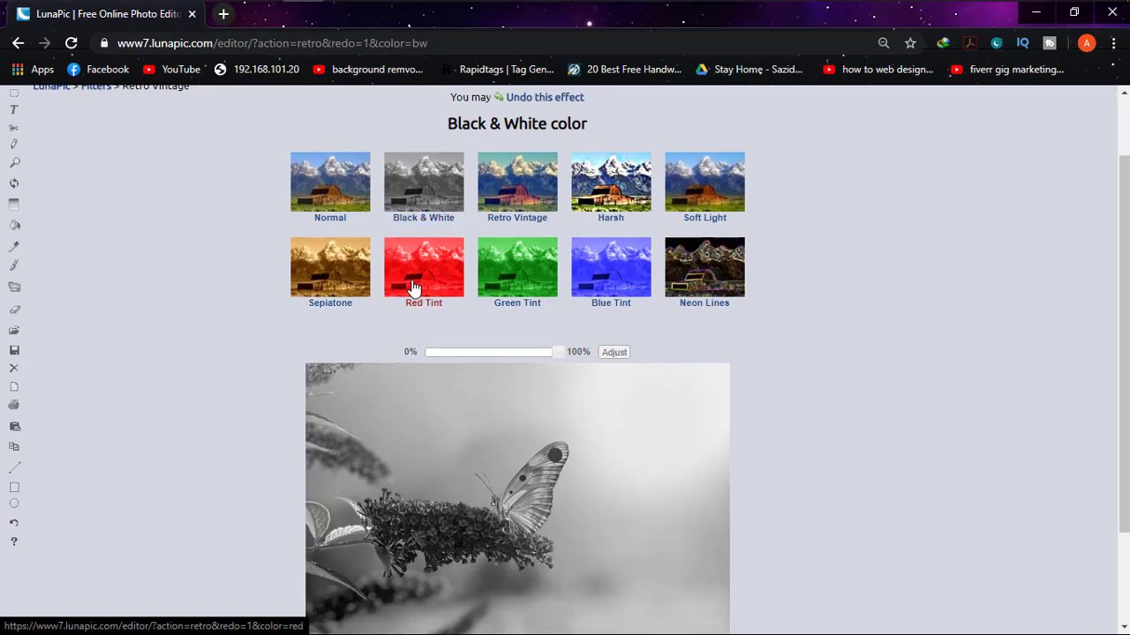
left_click(15, 356)
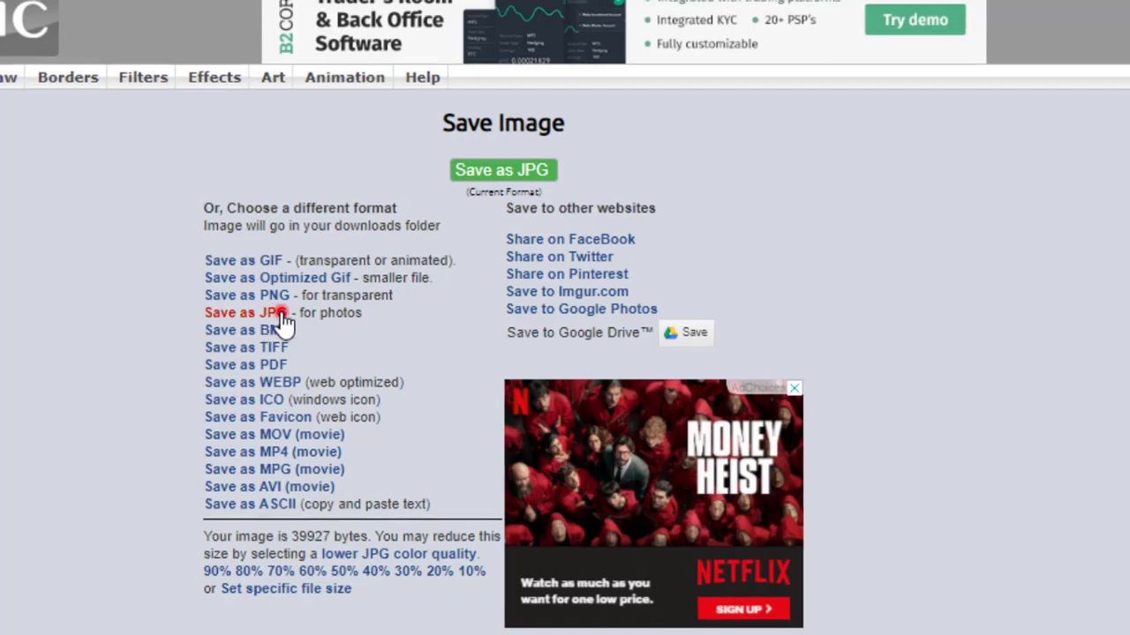
left_click(282, 315)
left_click(1068, 613)
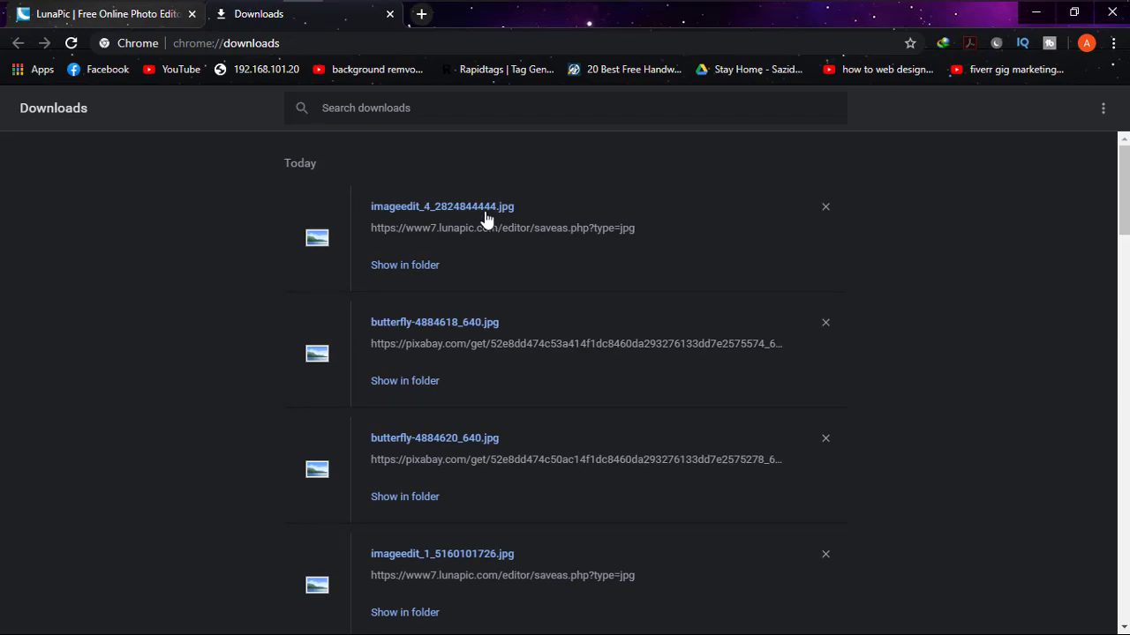
left_click(486, 208)
scroll(579, 296, "down", 1)
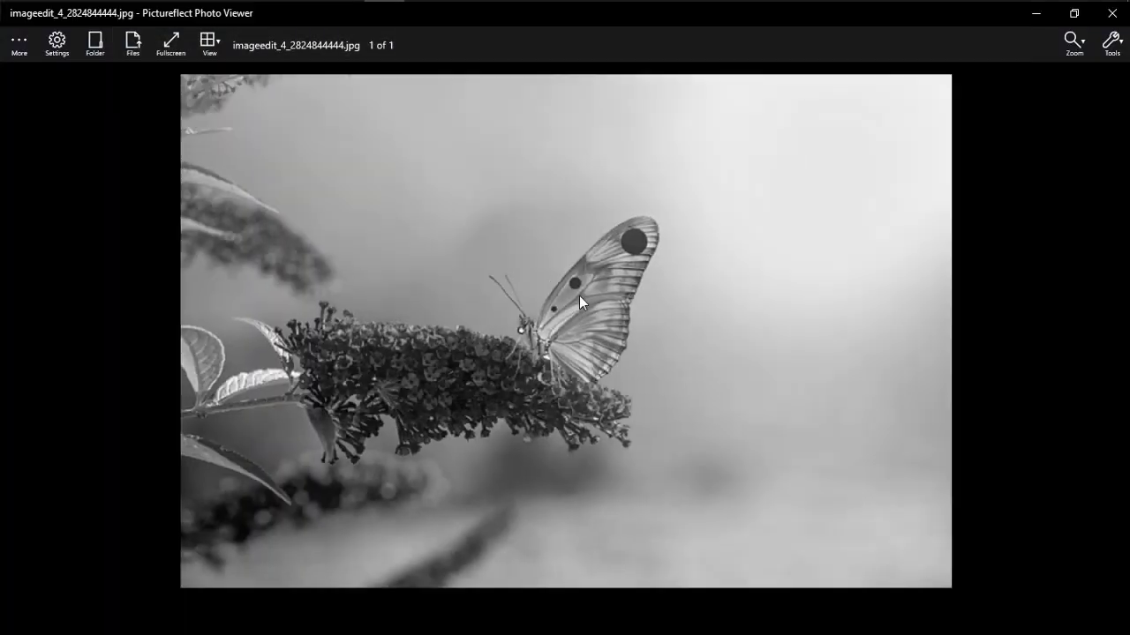
scroll(578, 295, "down", 1)
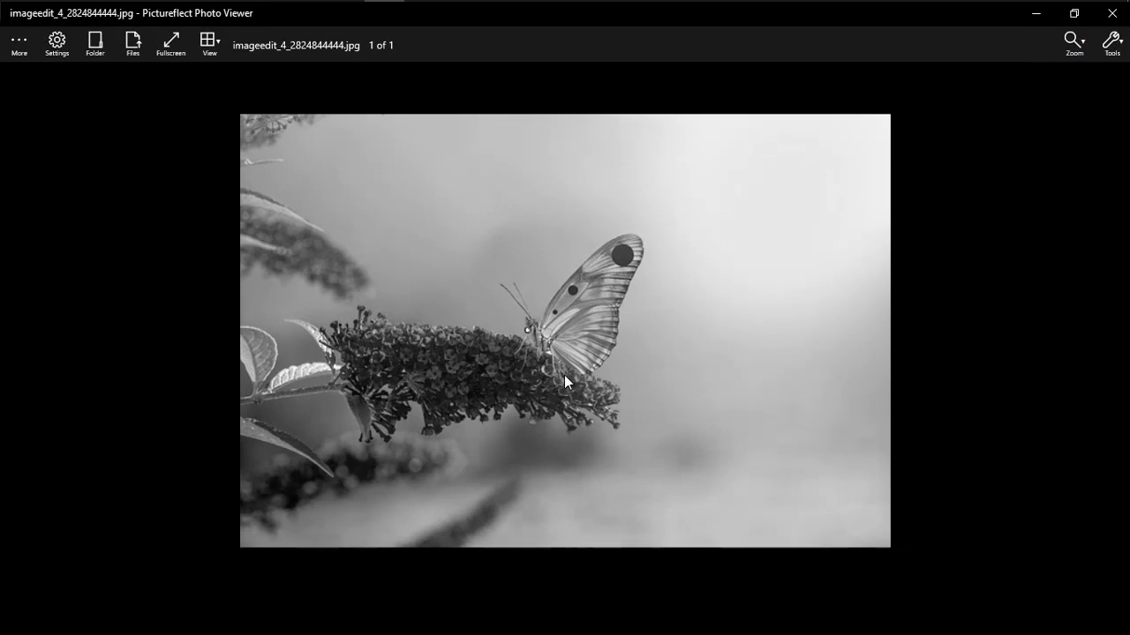
key("alt+F4")
key("super")
- Dismiss the Start menu and return to the LunaPic start page
left_click(944, 298)
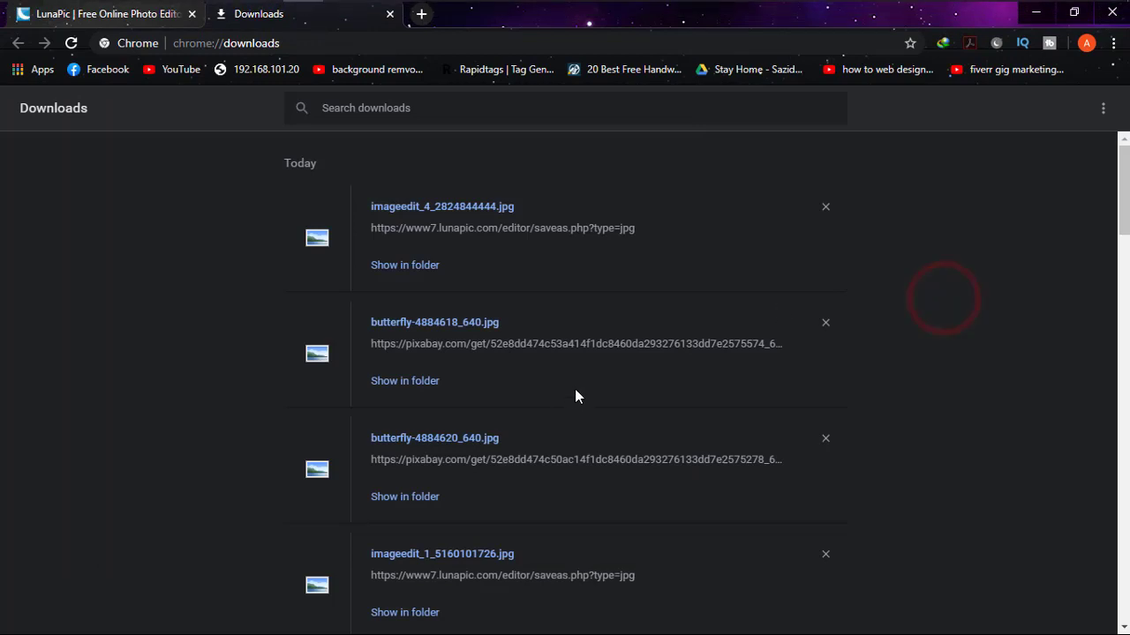
left_click(118, 16)
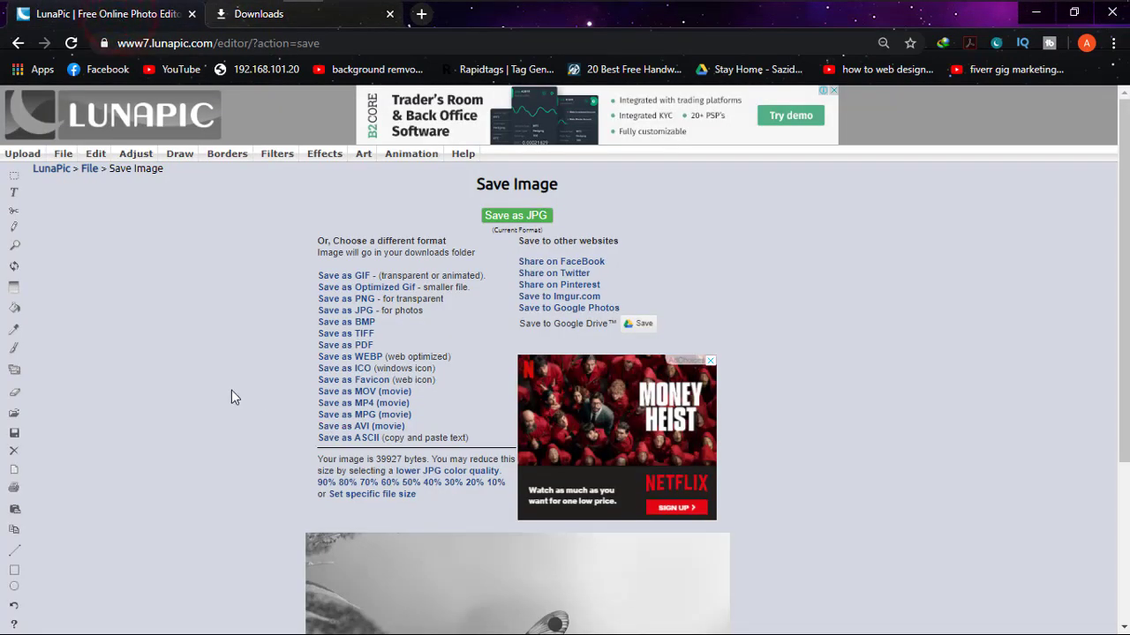
left_click(157, 134)
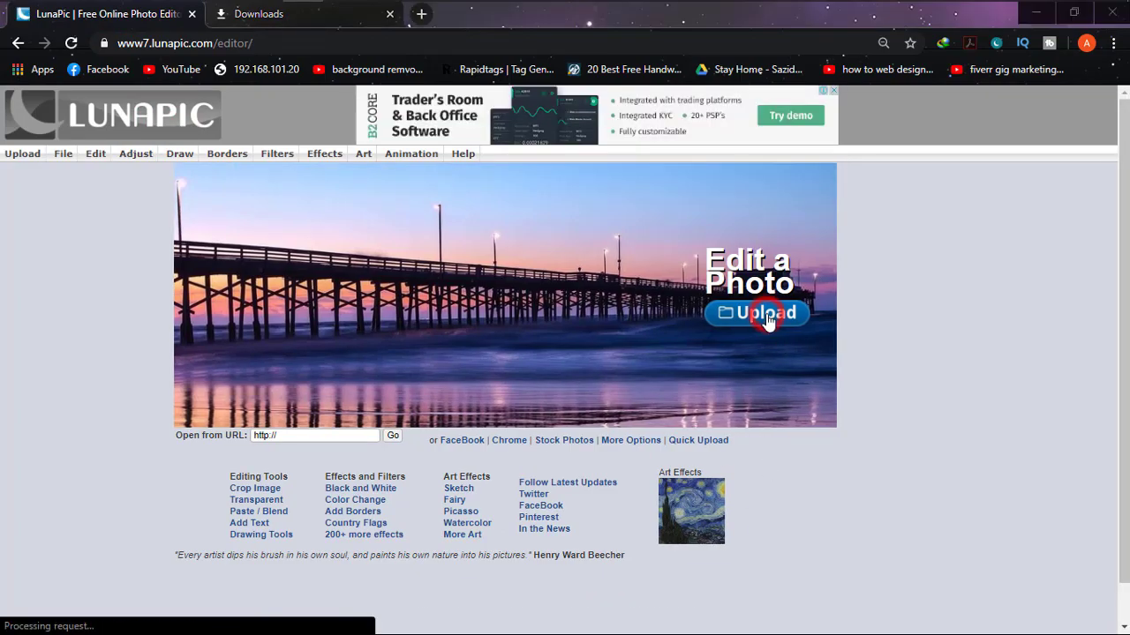
- Upload butterfly-4884620_640.jpg from Downloads into the LunaPic editor
left_click(767, 318)
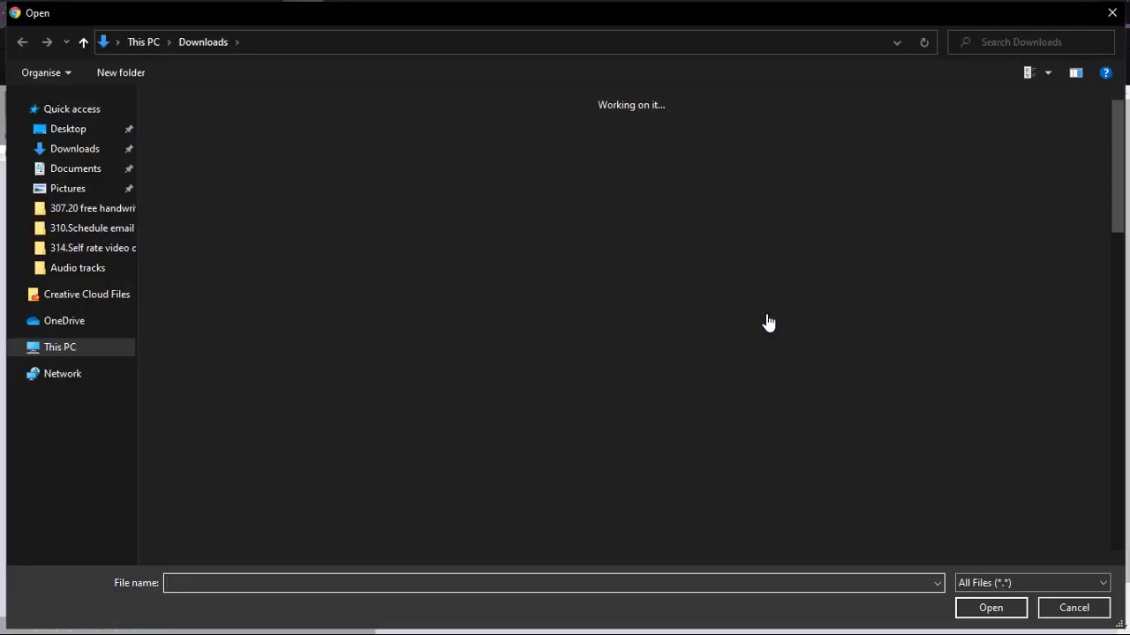
left_click(398, 134)
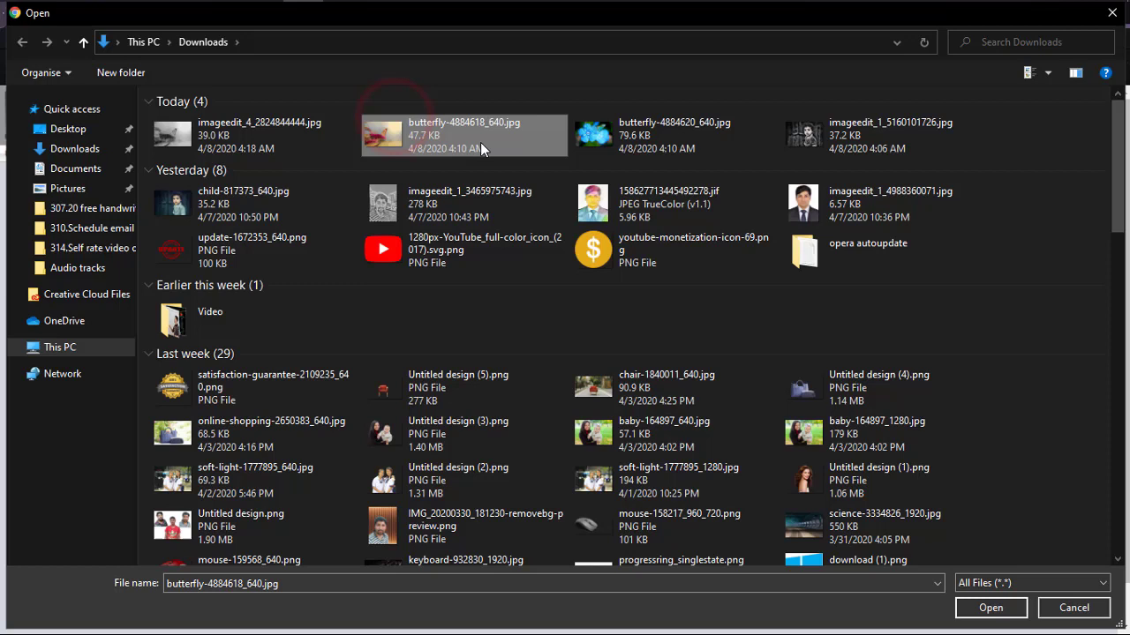
left_click(631, 149)
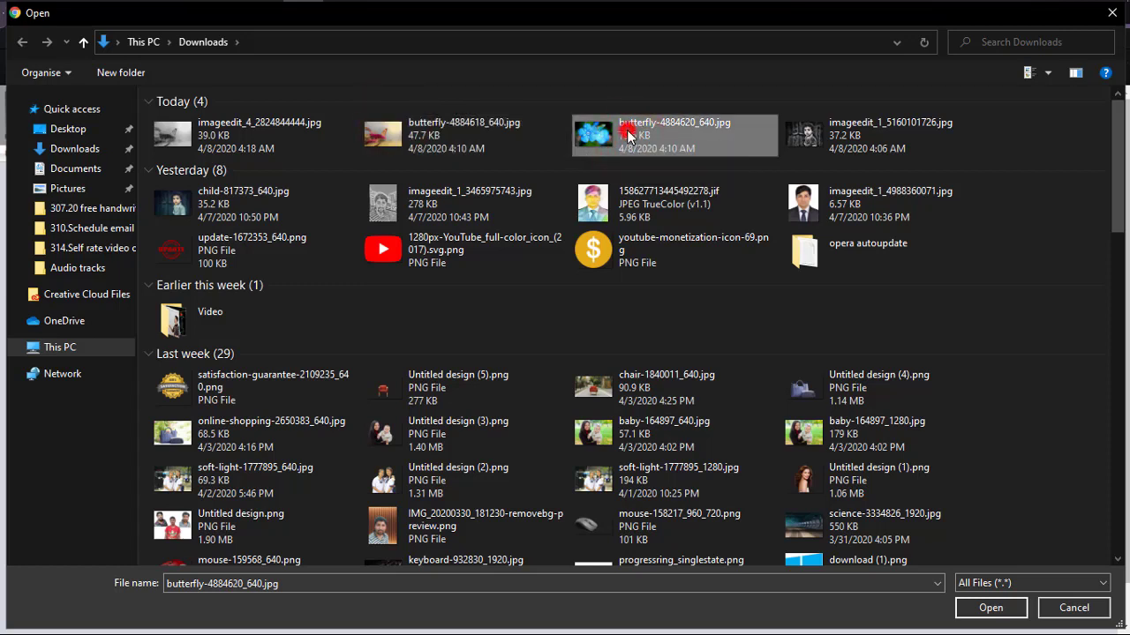
double_click(628, 135)
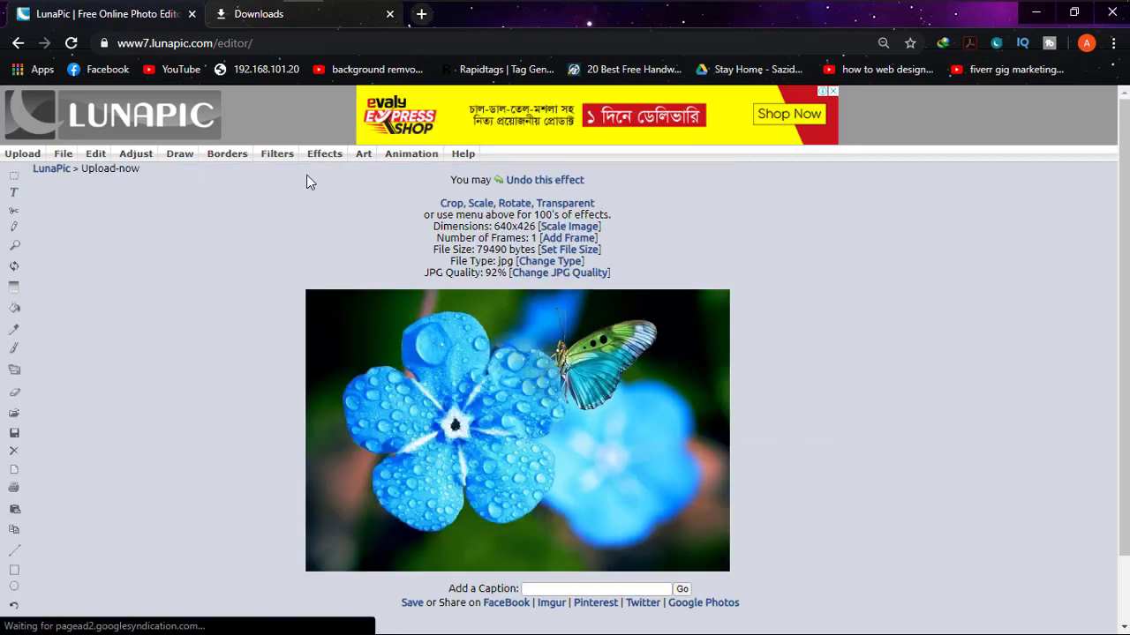
mouse_move(276, 154)
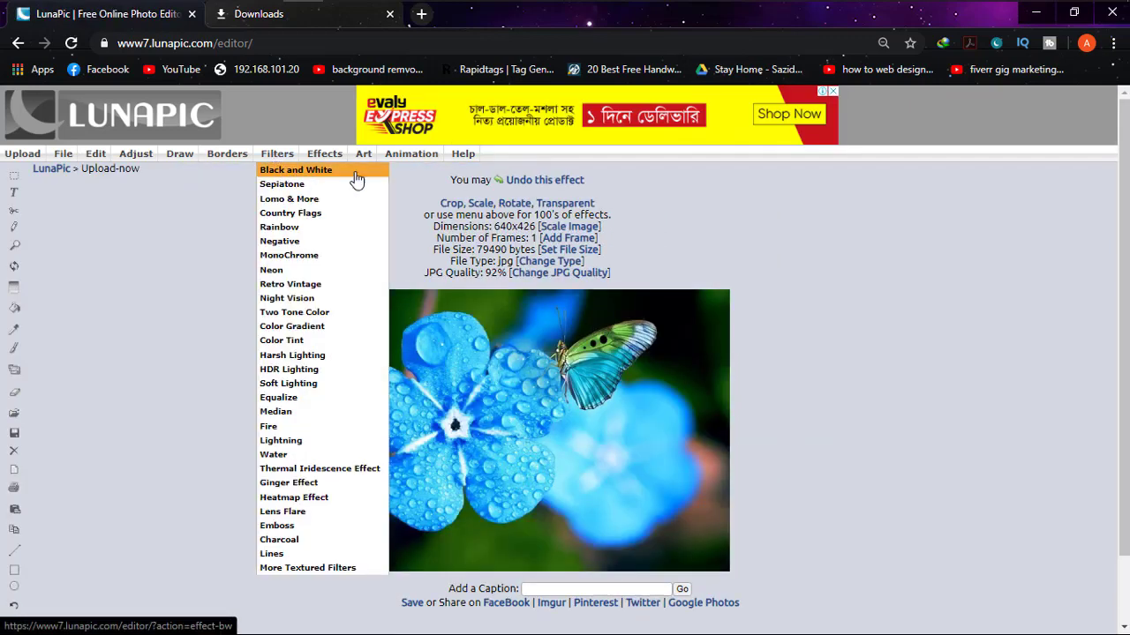
- Apply Black and White to the blue-flower butterfly and drag the effect-strength slider
left_click(362, 175)
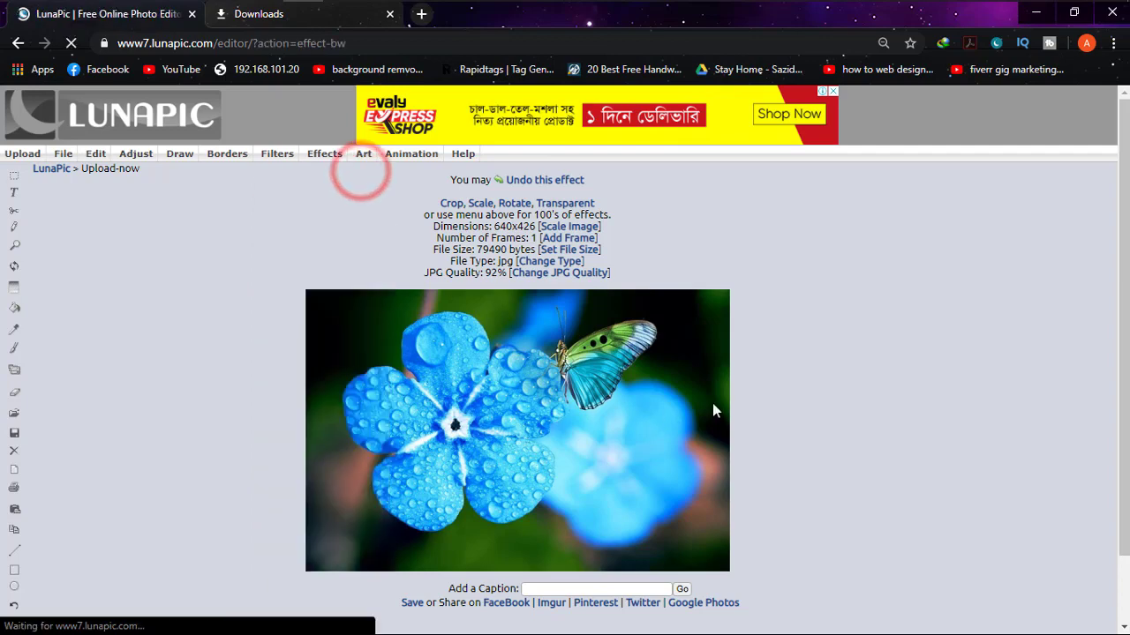
scroll(732, 398, "down", 3)
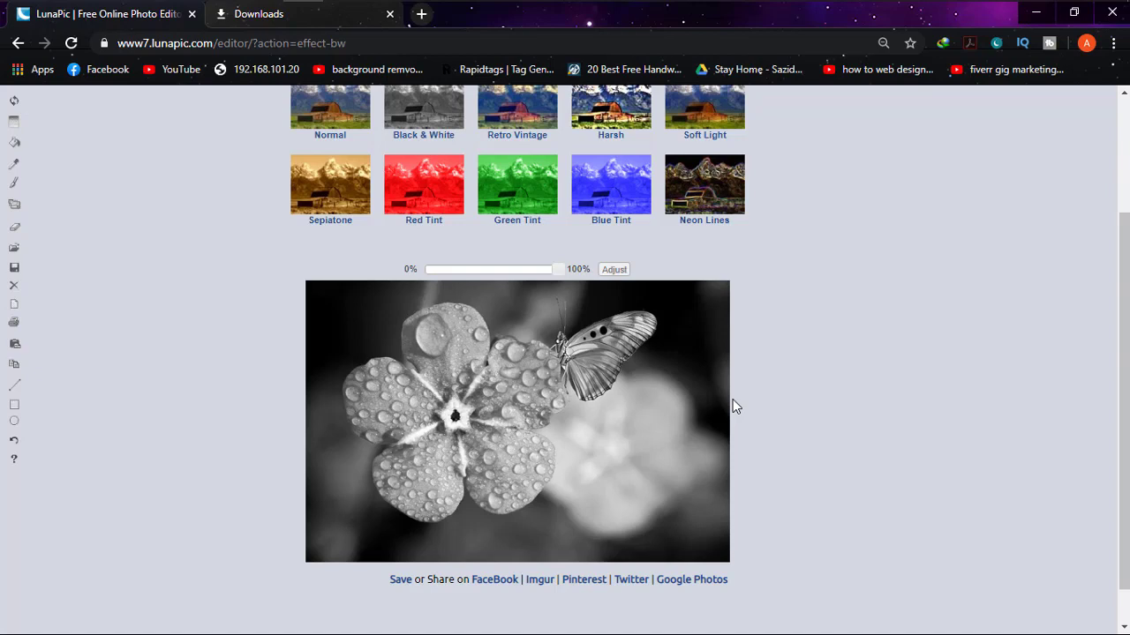
scroll(732, 399, "up", 1)
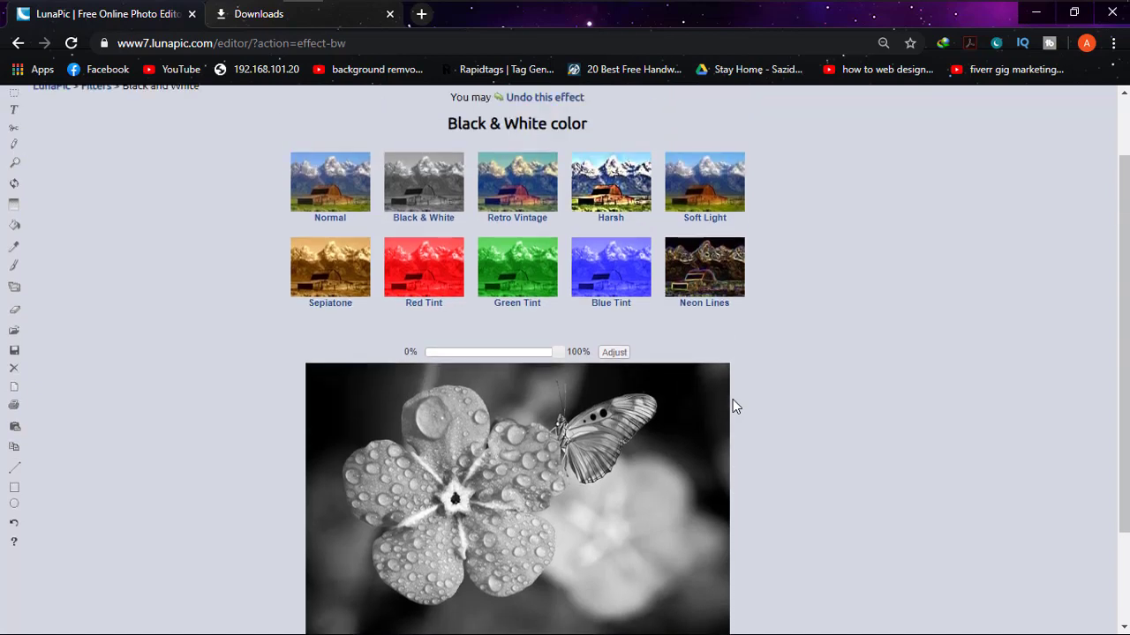
left_click_drag(556, 354, 475, 356)
left_click(525, 192)
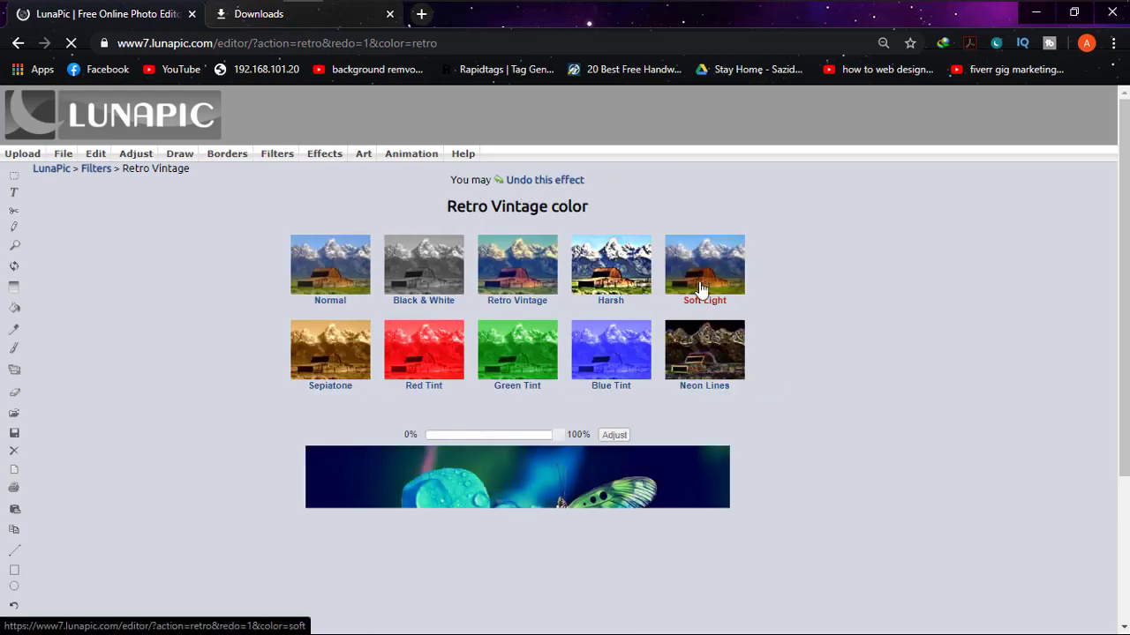
left_click(628, 362)
scroll(627, 358, "down", 1)
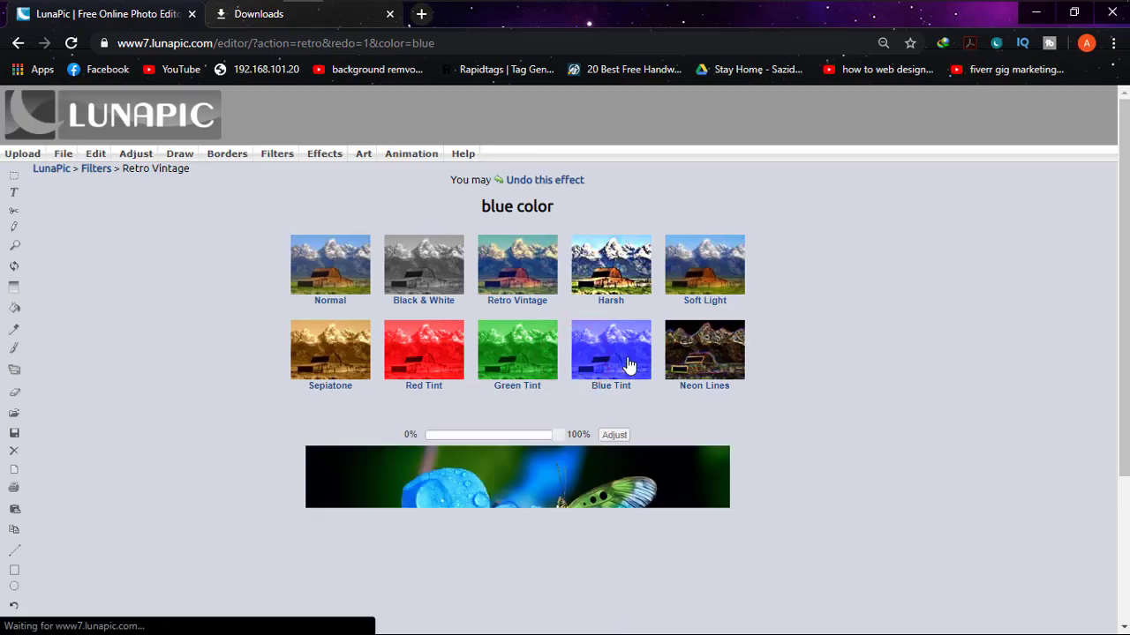
scroll(628, 362, "down", 2)
left_click(336, 179)
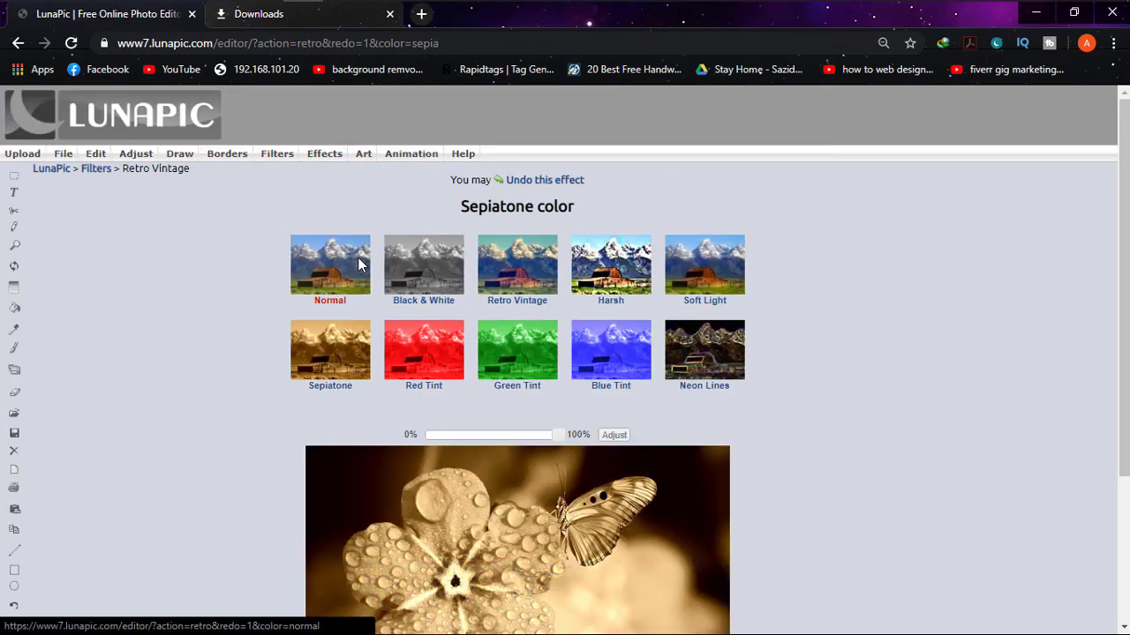
scroll(359, 265, "up", 1)
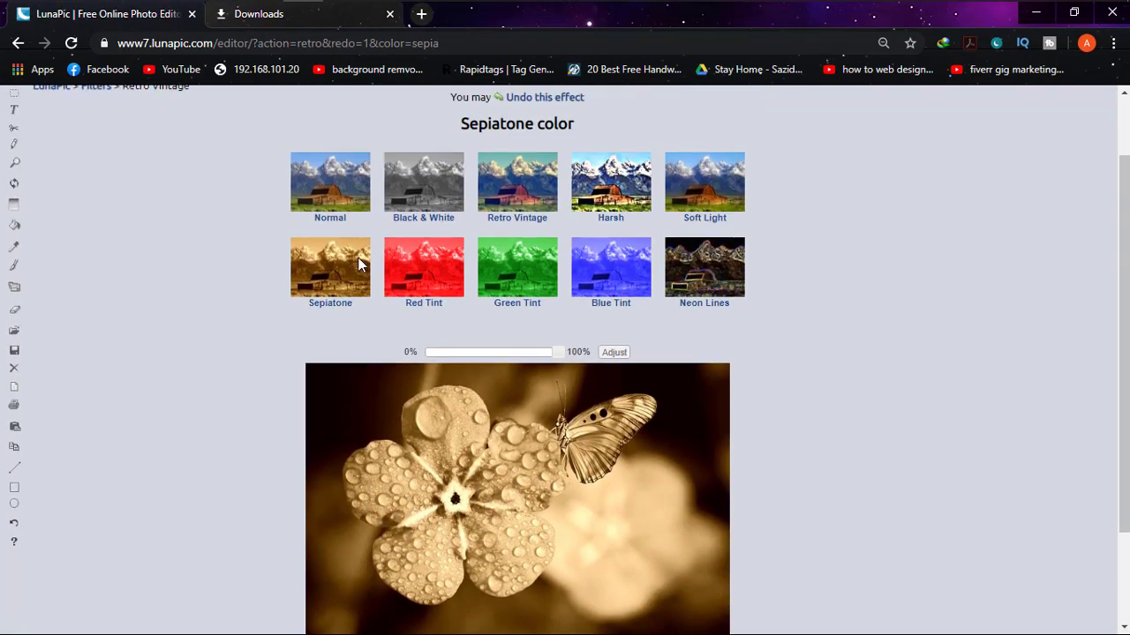
left_click(422, 202)
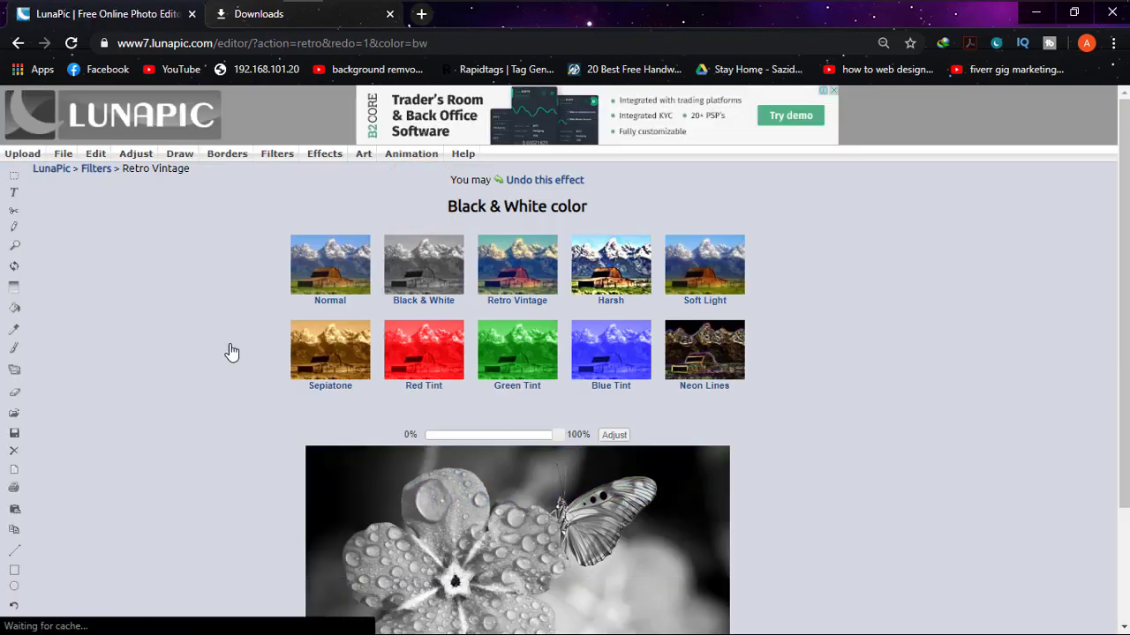
- Open the save options for the black-and-white blue-flower butterfly photo
scroll(232, 352, "down", 2)
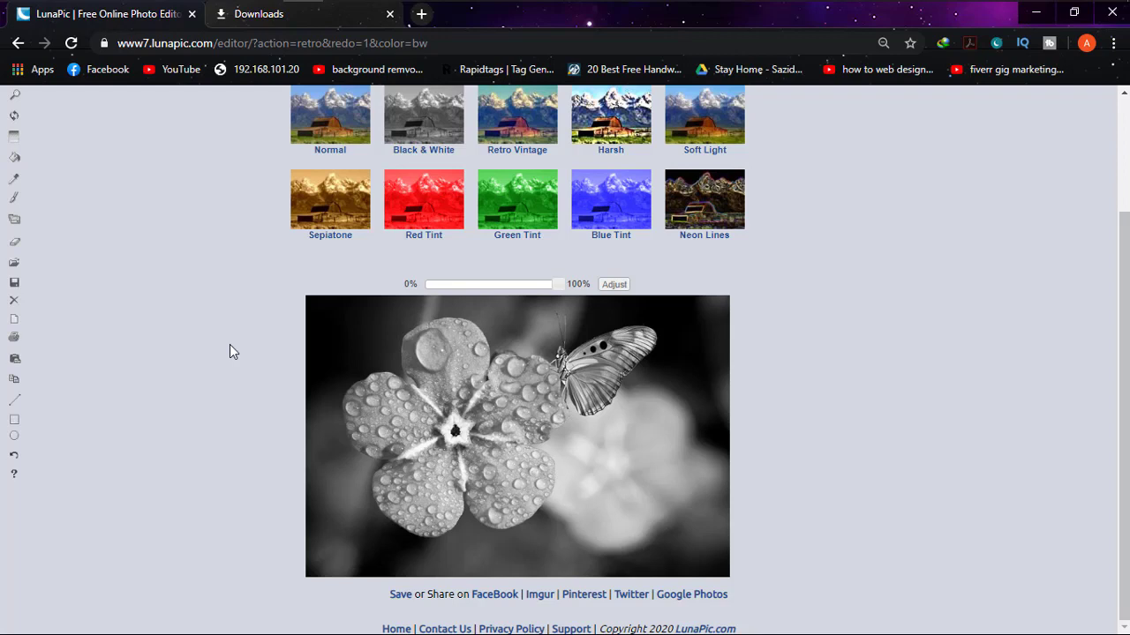
left_click(15, 284)
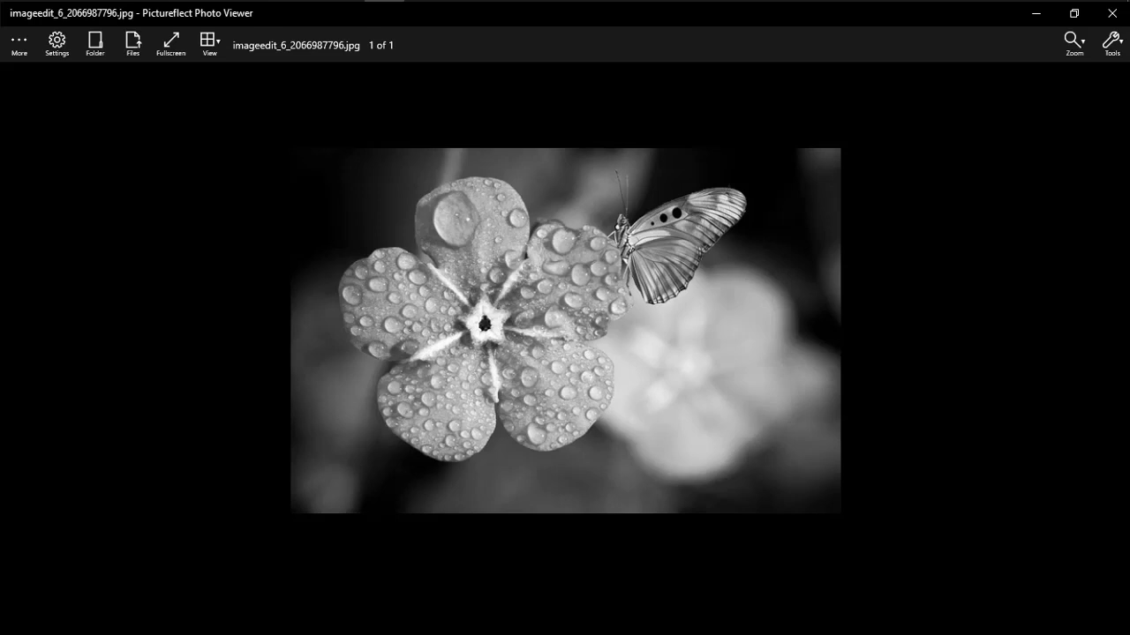
- Close the photo viewer and go back to the LunaPic start page via its logo
left_click(1111, 13)
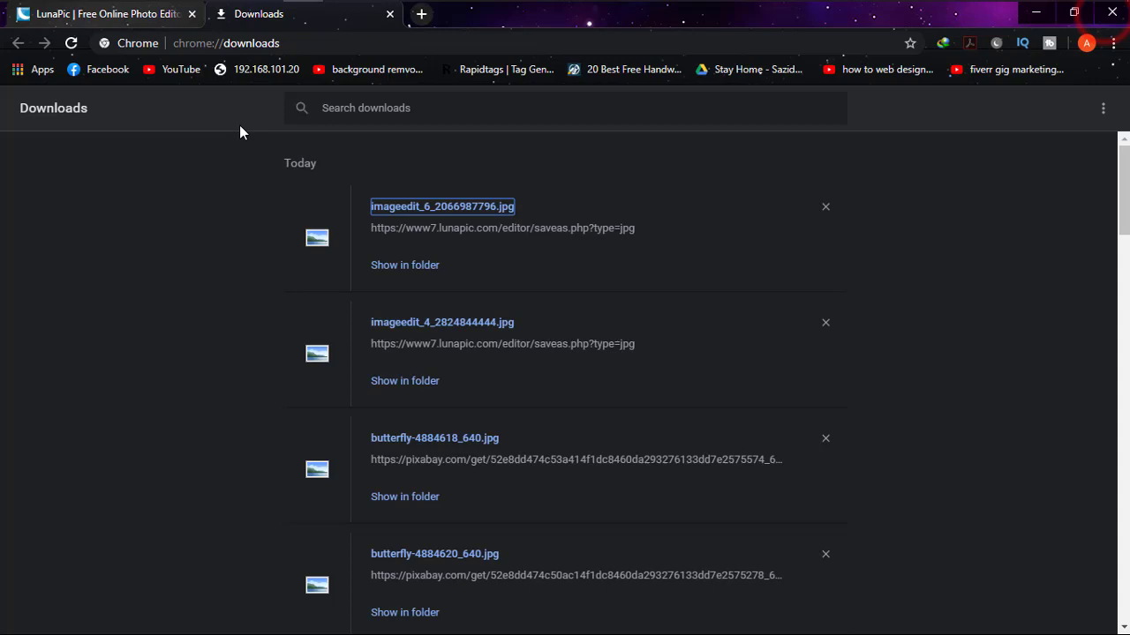
left_click(141, 15)
mouse_move(179, 153)
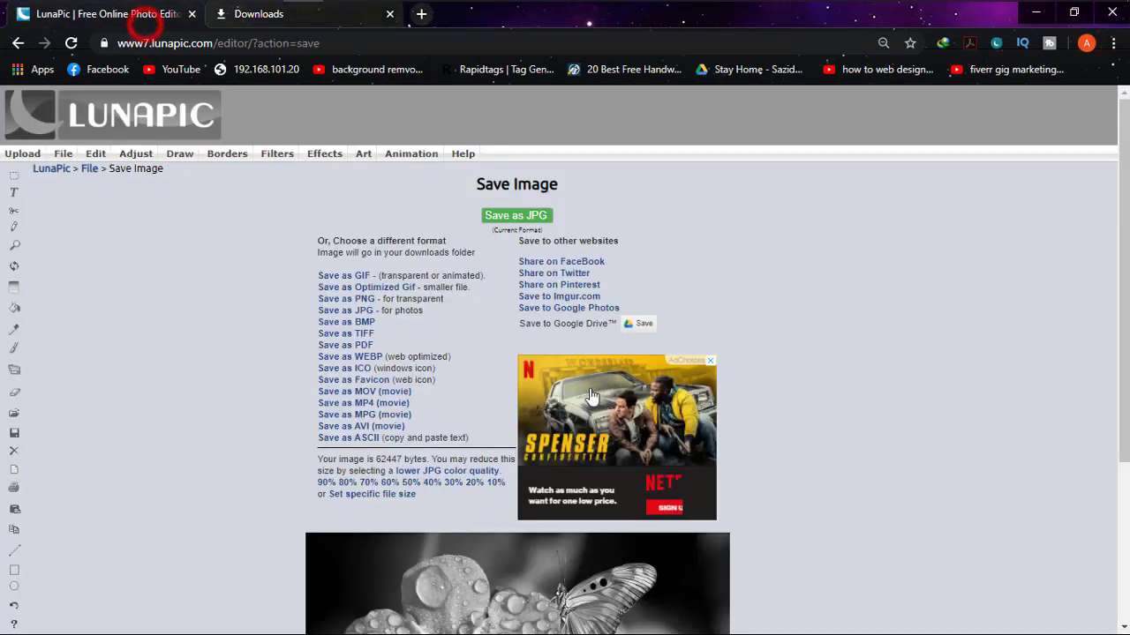
left_click(150, 124)
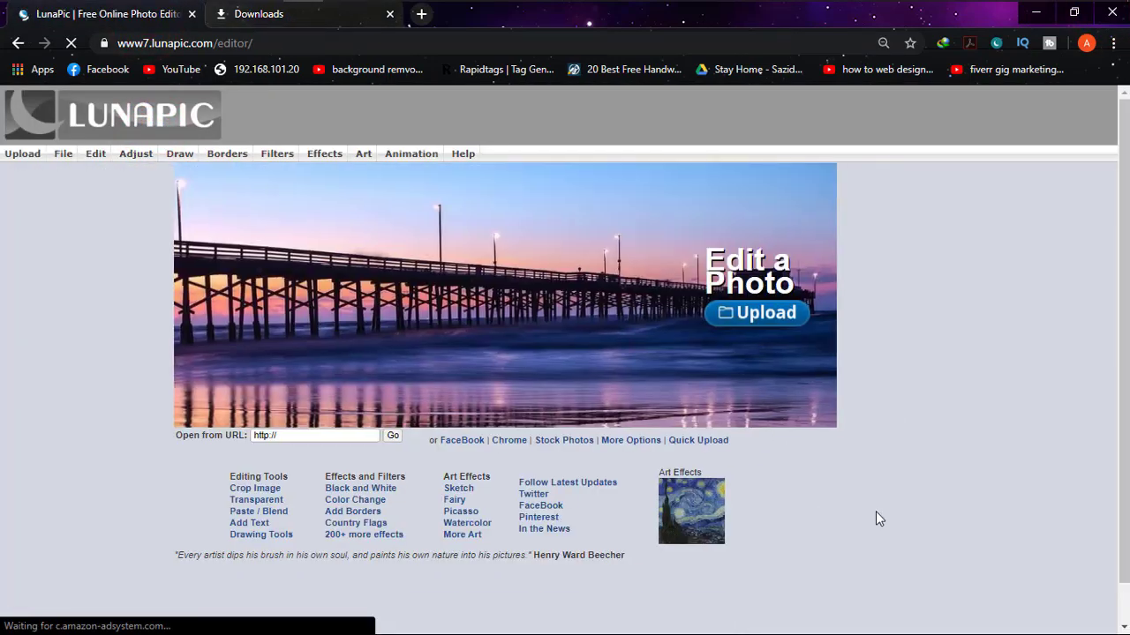